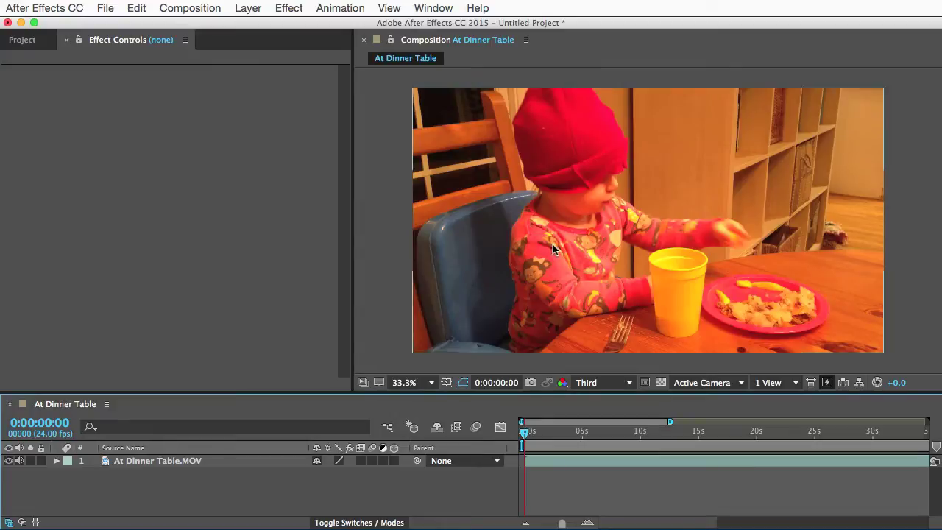
Preview the At Dinner Table.MOV clip and apply Effect > Color Correction > Levels to it
drag(524, 432, 550, 433)
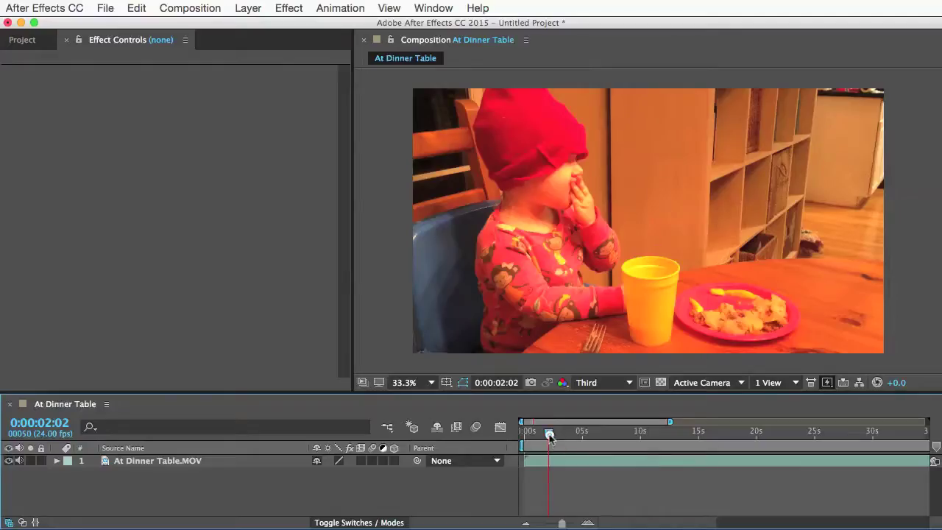
drag(551, 436, 508, 430)
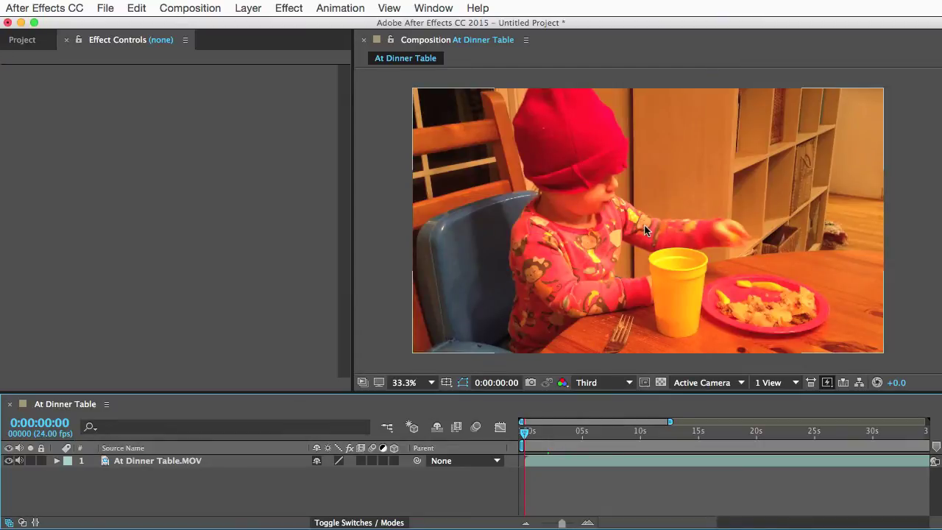
click(445, 169)
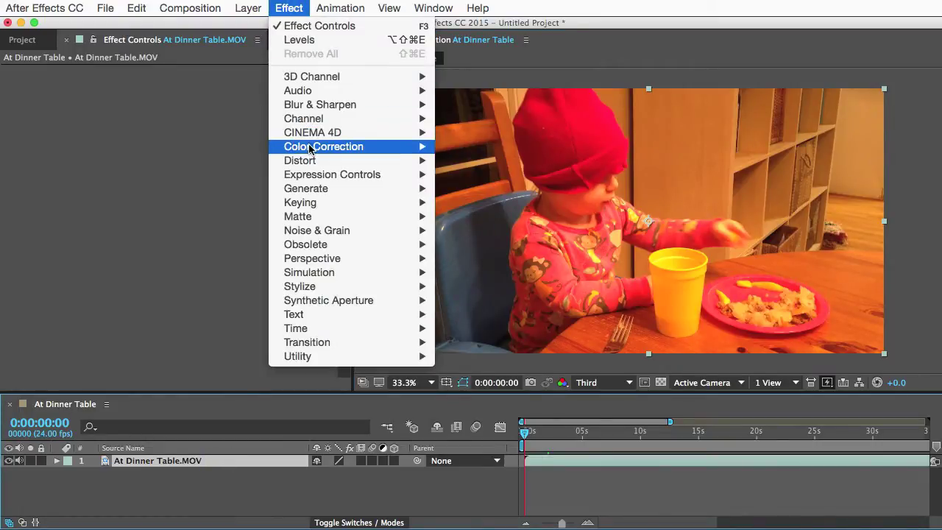
mouse_move(311, 147)
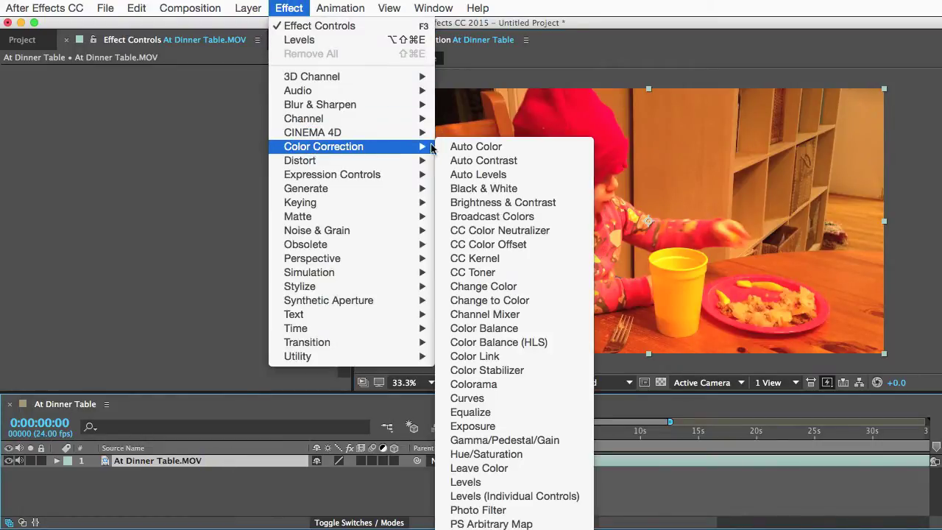
click(478, 482)
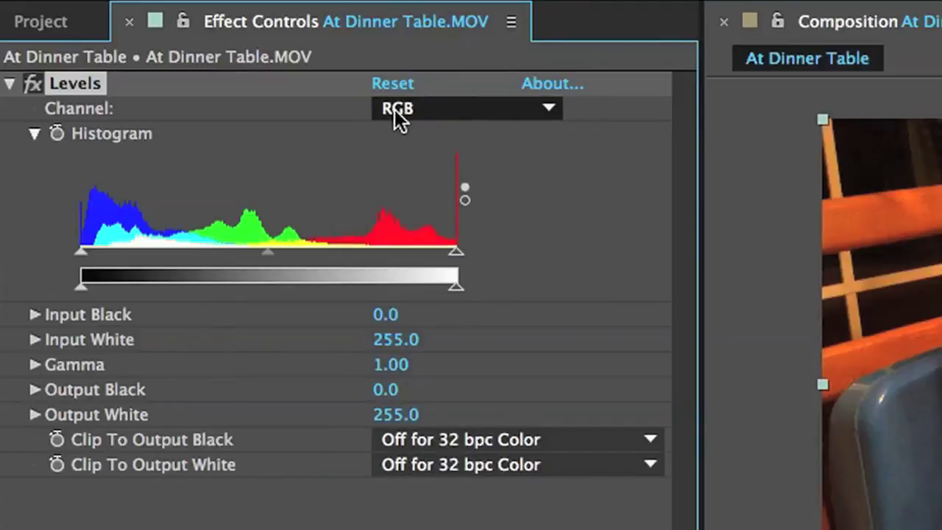
Switch the Levels Channel setting from RGB to Red
click(547, 111)
click(444, 164)
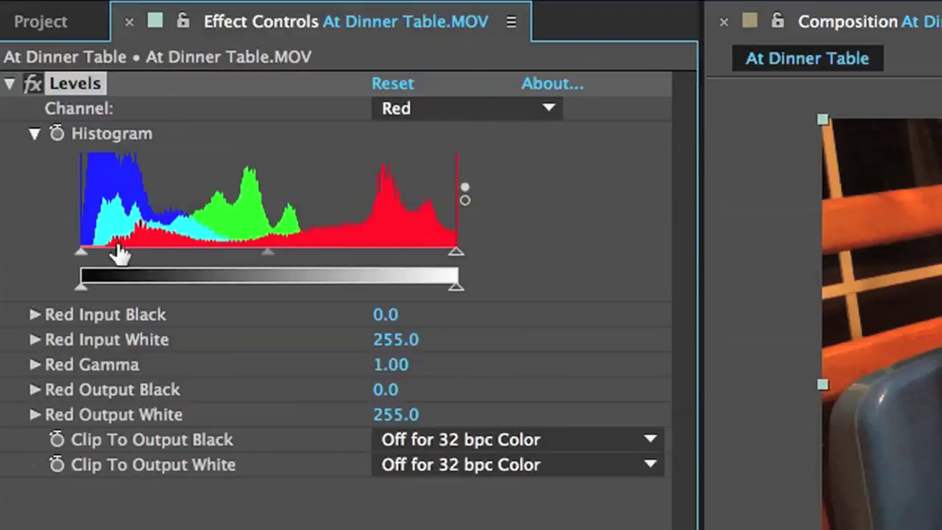
Raise Red Input Black to 16, then switch the Levels channel to Green
drag(80, 256, 104, 256)
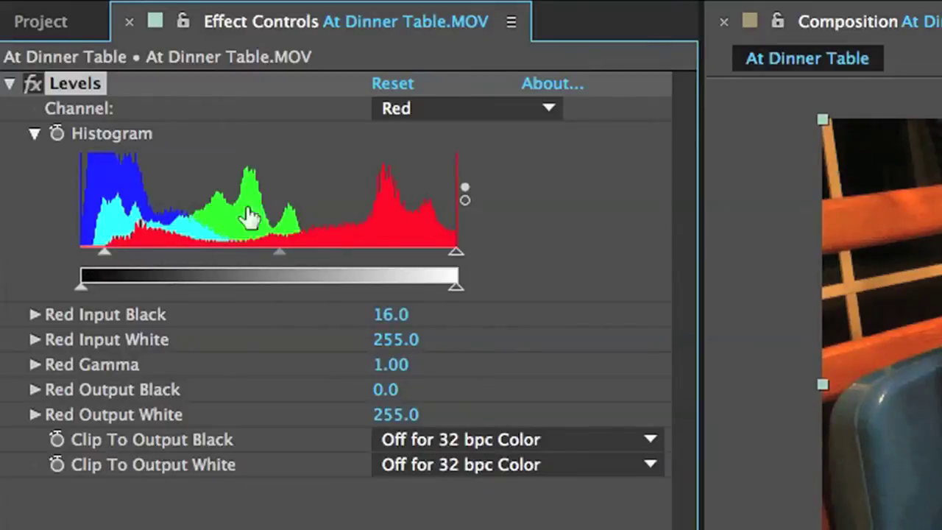
click(544, 109)
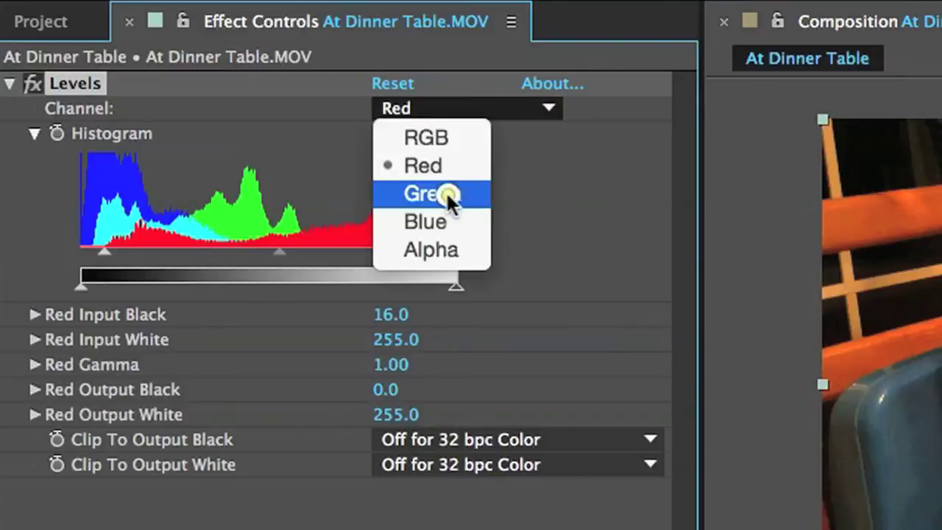
click(445, 193)
Set Green Input Black to 8 and Green Input White to 226, then select Blue
drag(80, 256, 93, 259)
drag(452, 260, 412, 253)
click(548, 109)
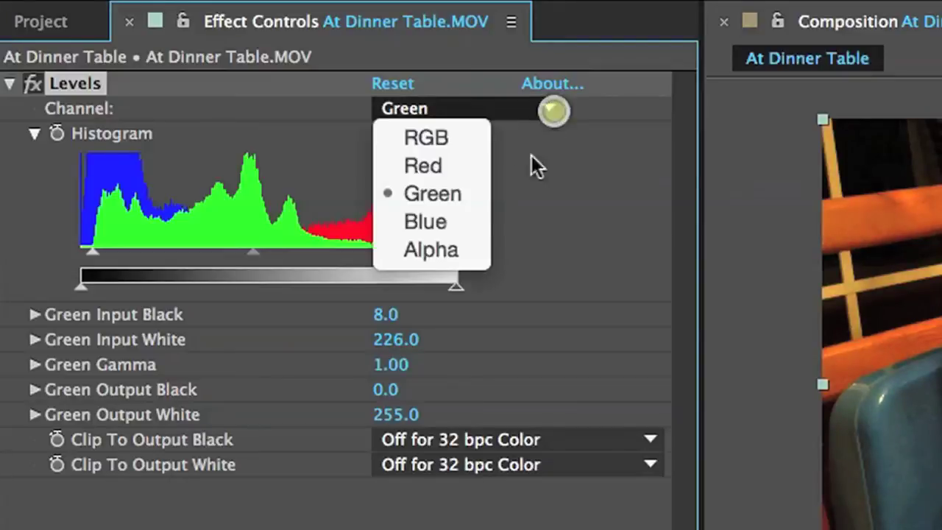
click(441, 227)
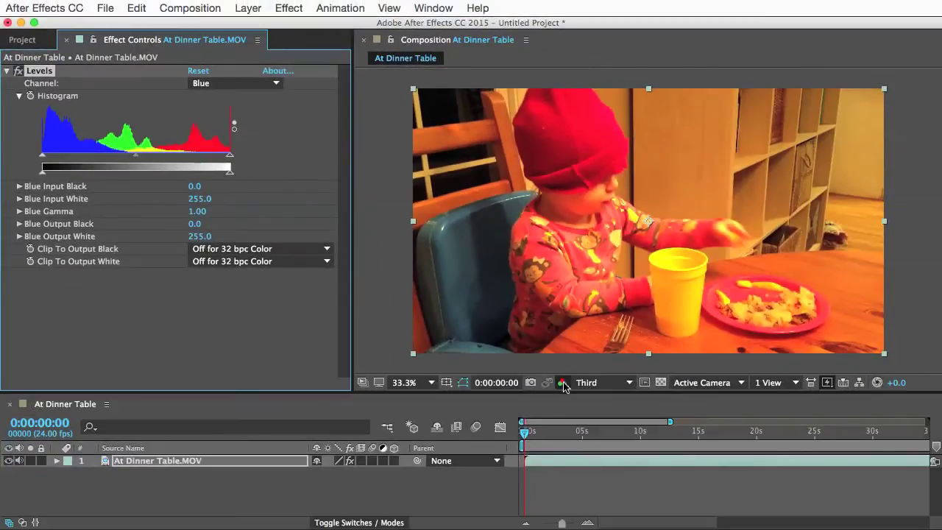
Preview only the Blue channel, lower Blue Input White to 125, then restore RGB preview
click(563, 383)
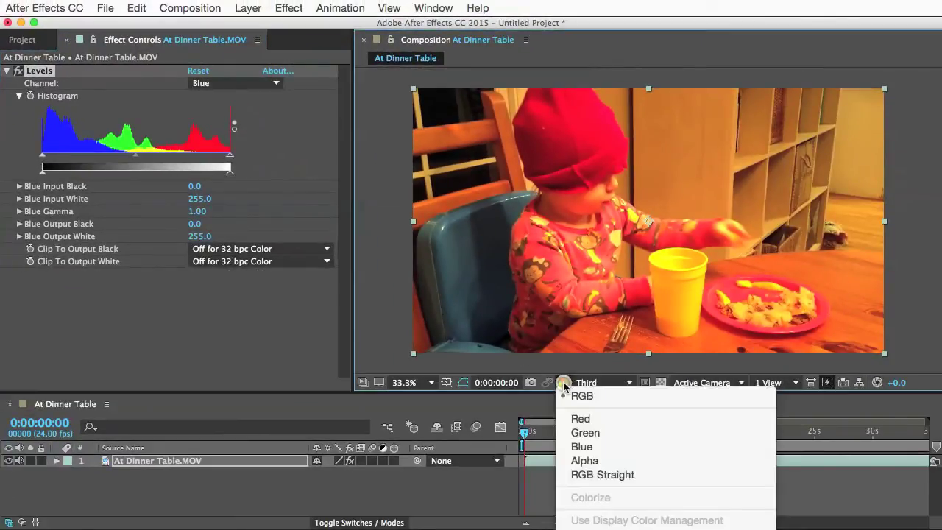
click(579, 447)
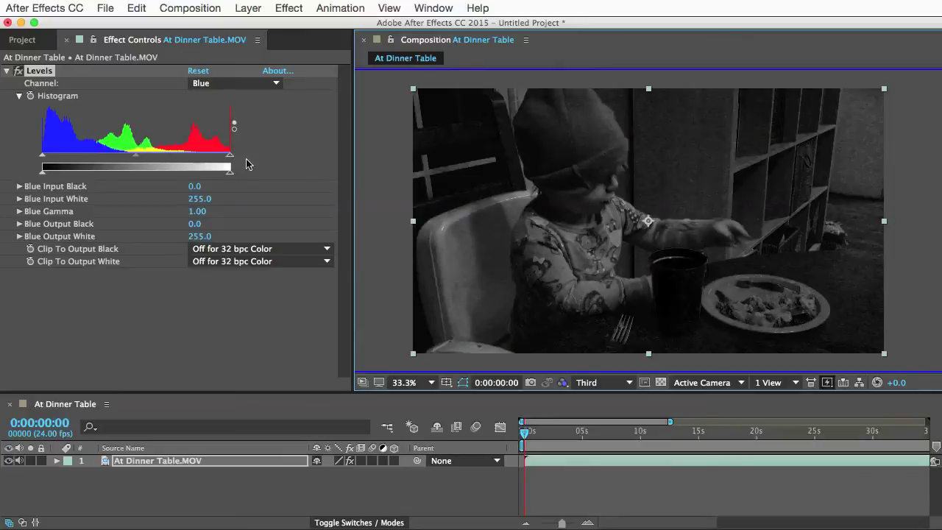
drag(229, 155, 133, 155)
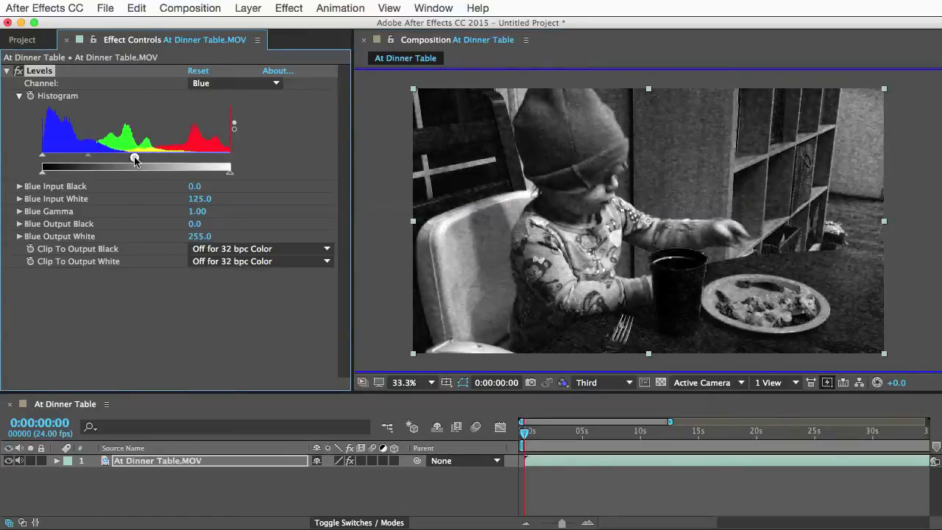
click(563, 382)
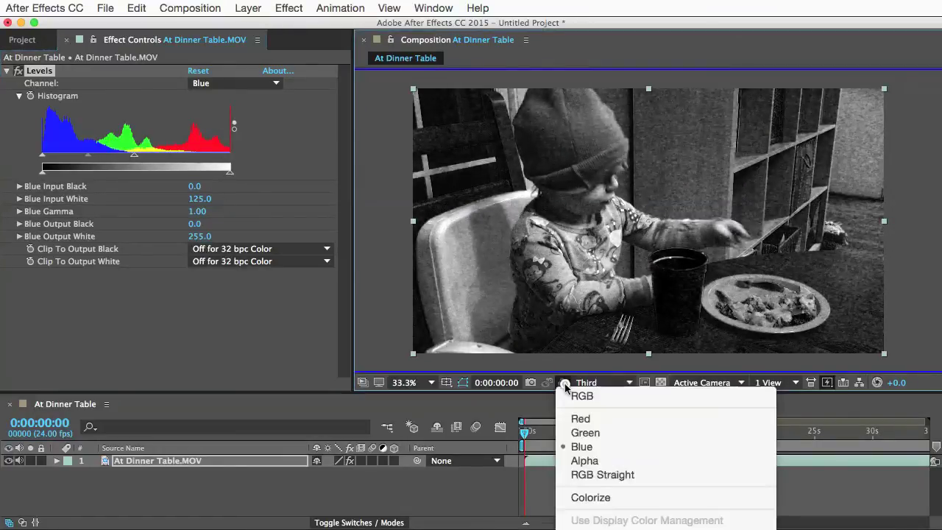
click(581, 397)
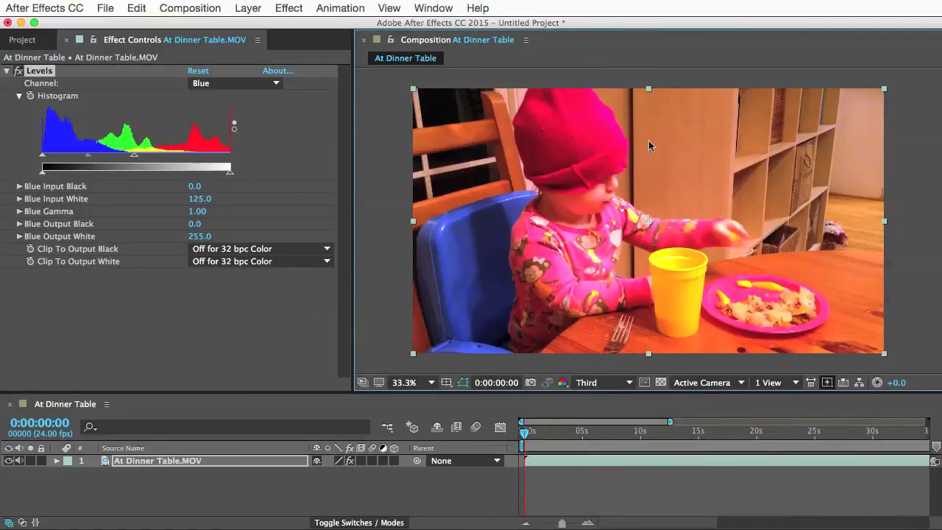
click(18, 71)
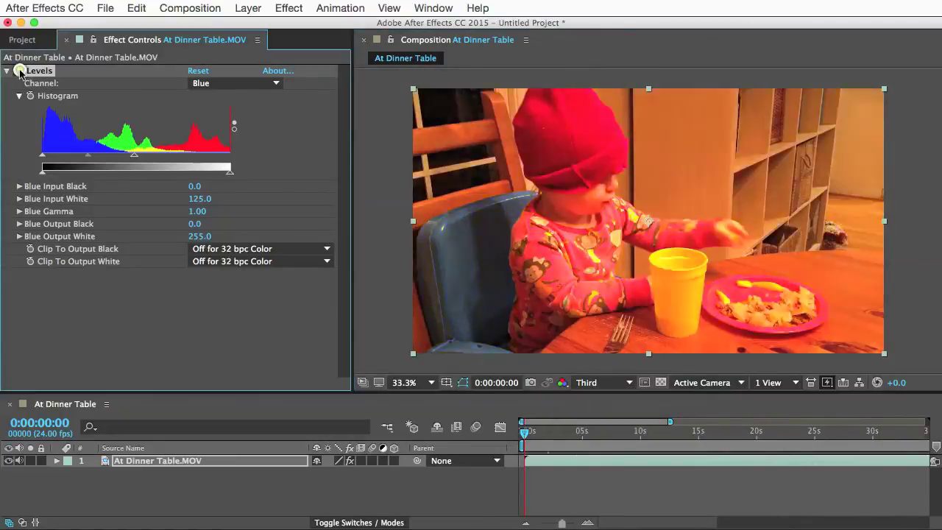
click(18, 71)
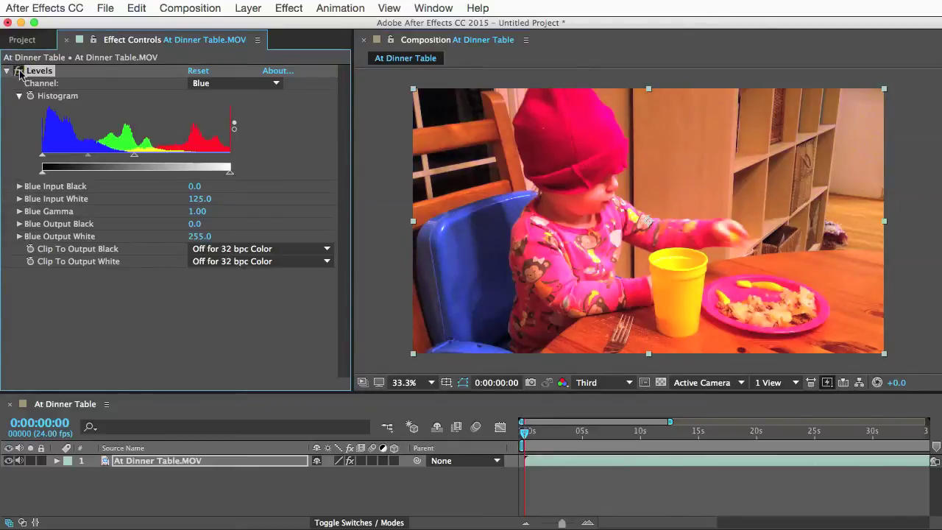
click(18, 71)
click(18, 71)
Switch Levels to the Red channel and lower Red Gamma to 0.72
click(235, 83)
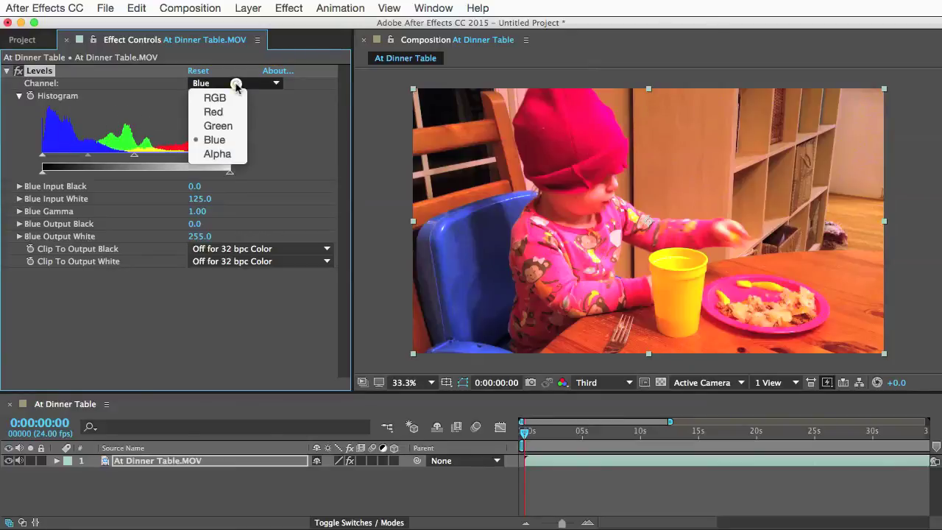
click(212, 111)
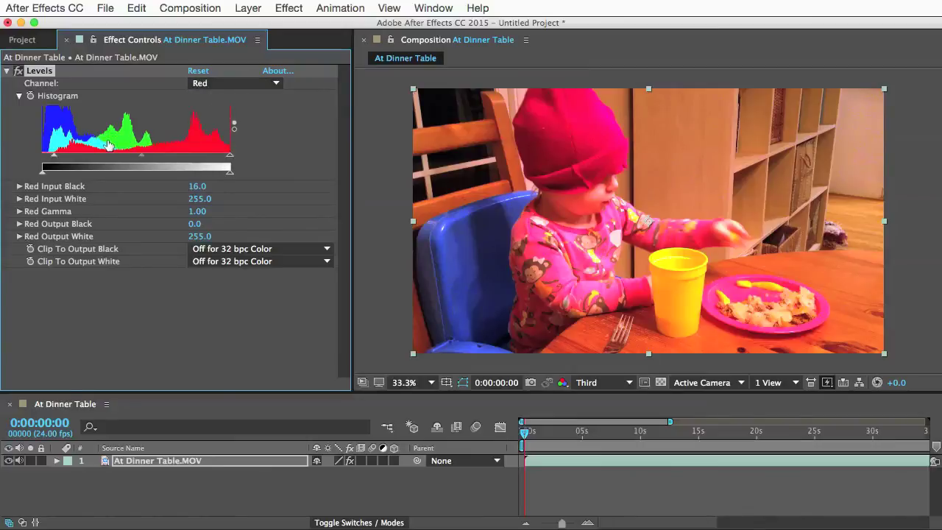
drag(142, 162, 121, 161)
click(216, 82)
Raise Green Gamma to 1.14 and Blue Gamma to 1.27
click(217, 126)
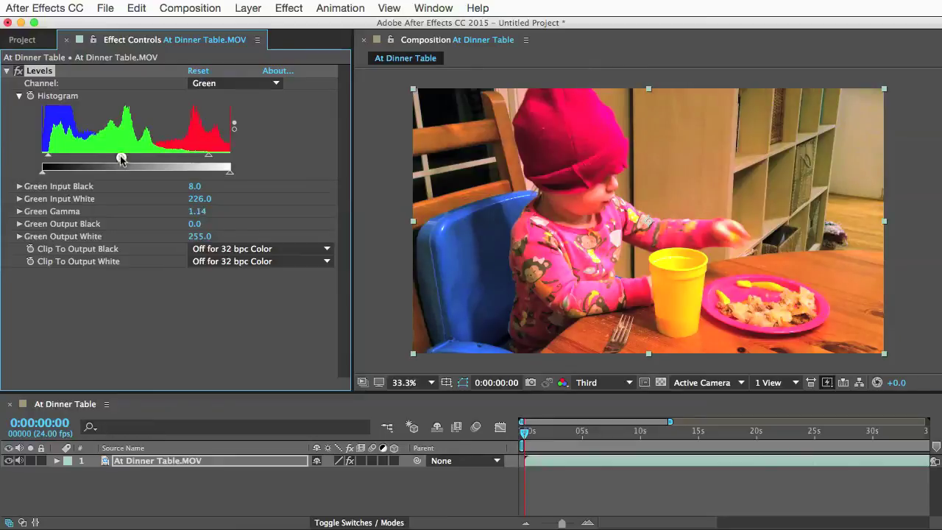
click(221, 86)
click(215, 140)
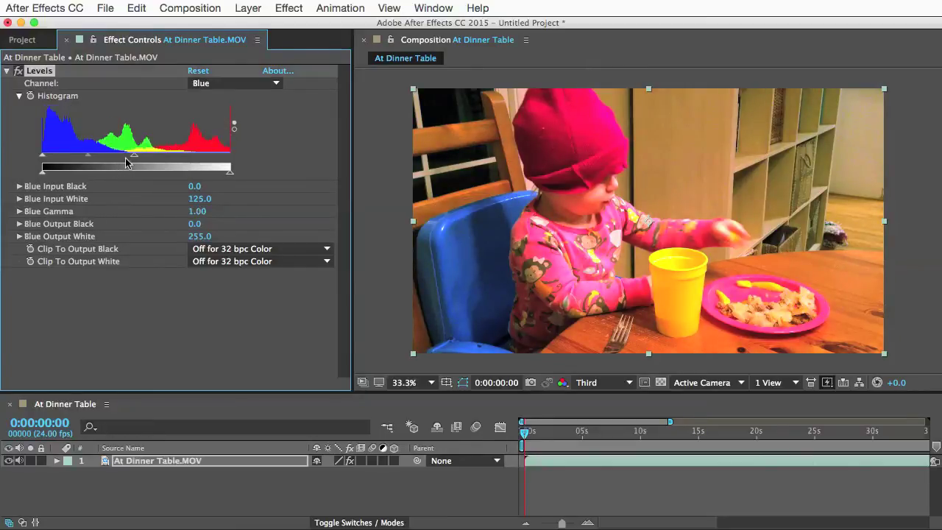
drag(84, 155, 79, 158)
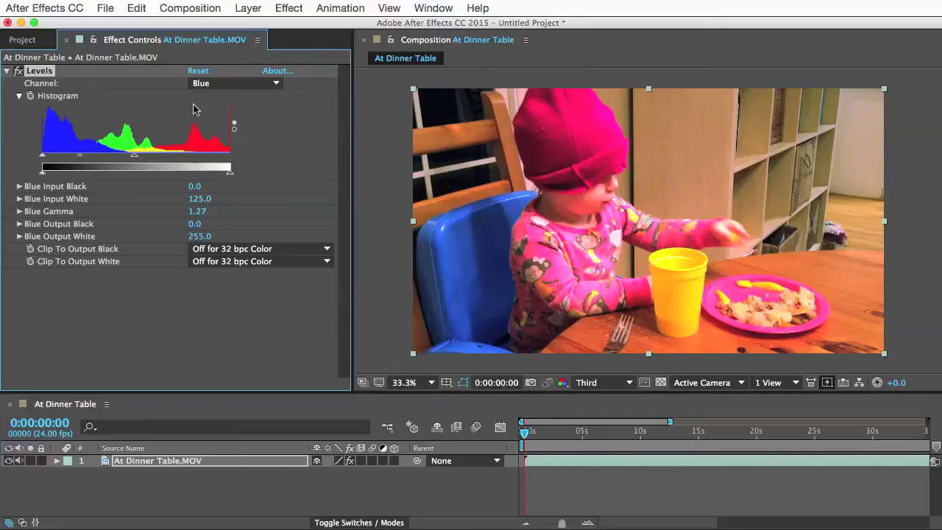